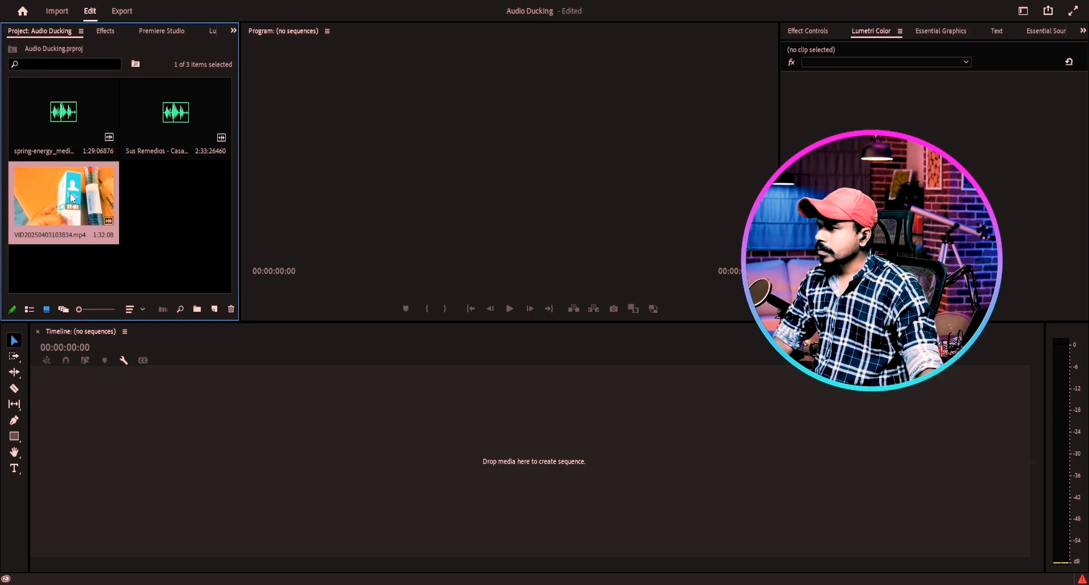
Create a sequence from VID20250403103834.mp4 and play its opening seconds.
drag(81, 202, 112, 462)
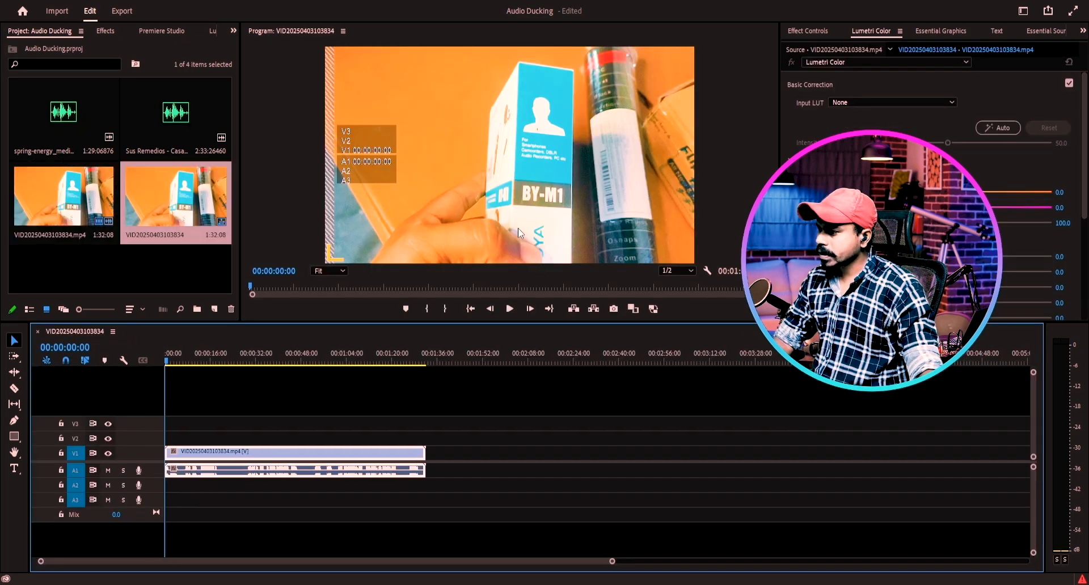
click(510, 308)
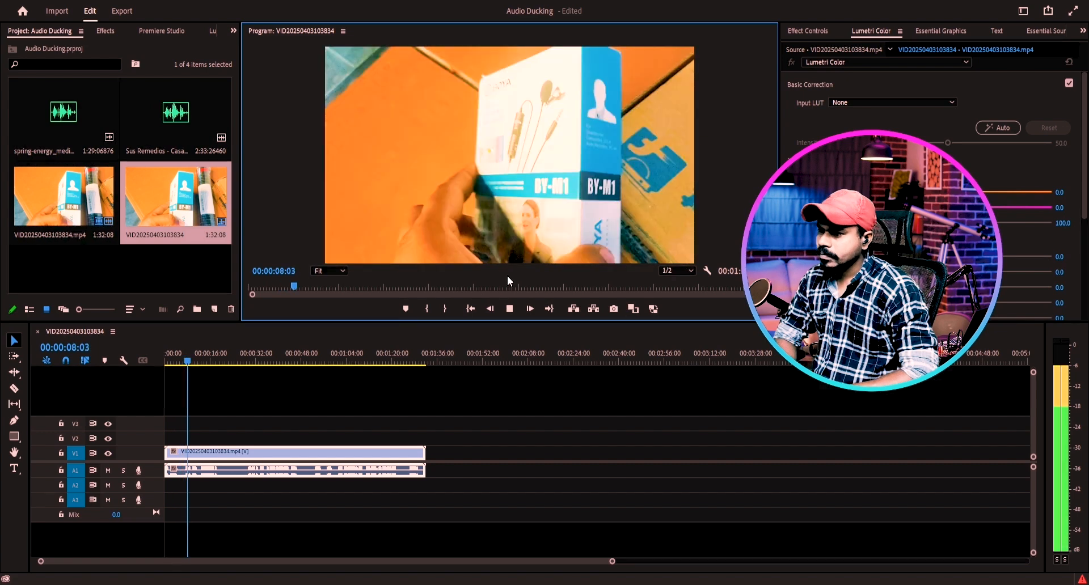
key(space)
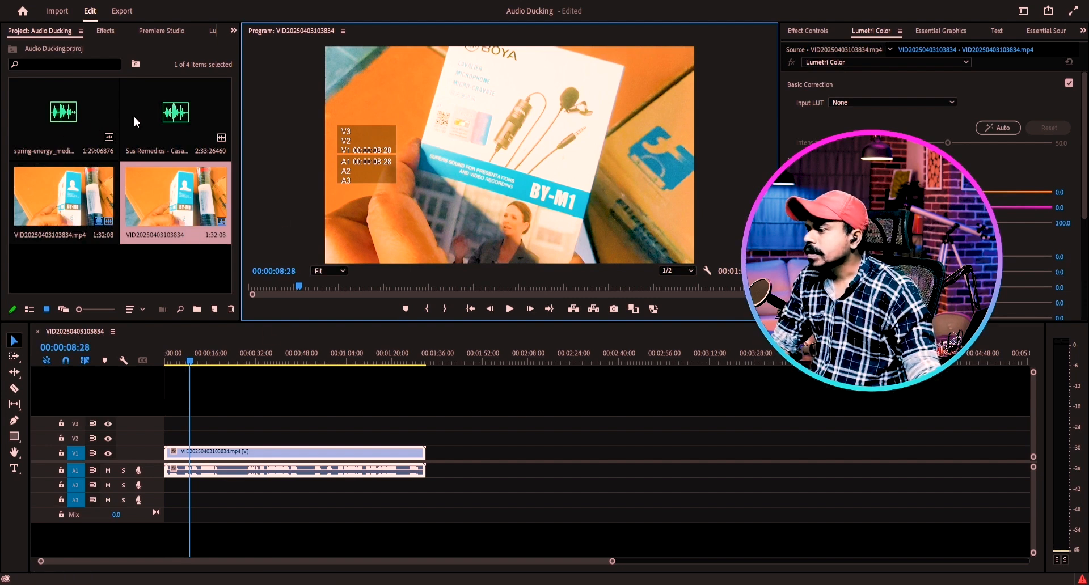
Place the Sus Remedios - Casa Rosa music file on audio track A2 at the start of the sequence.
click(162, 120)
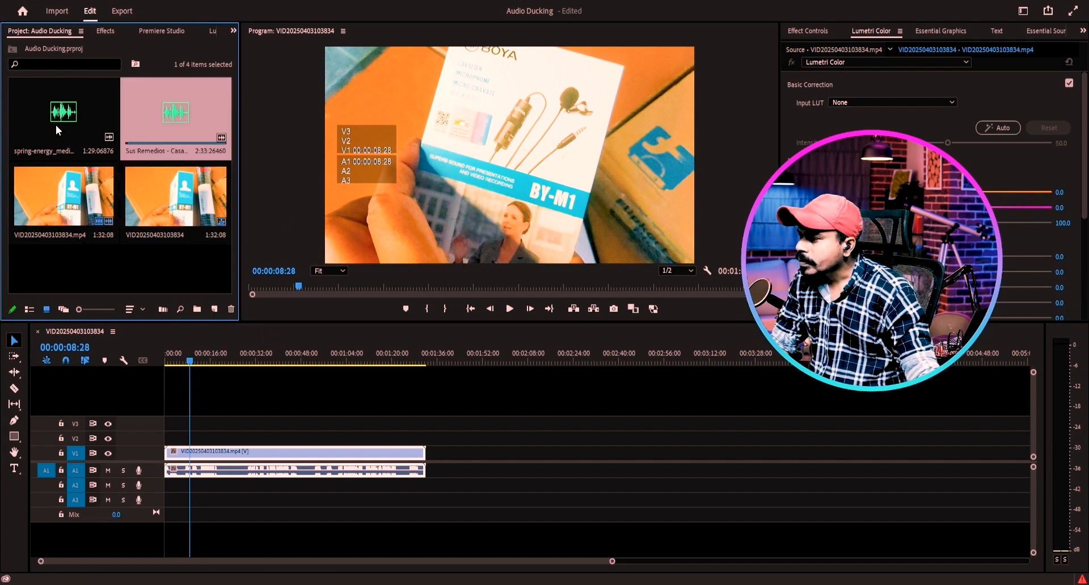
click(61, 121)
click(168, 120)
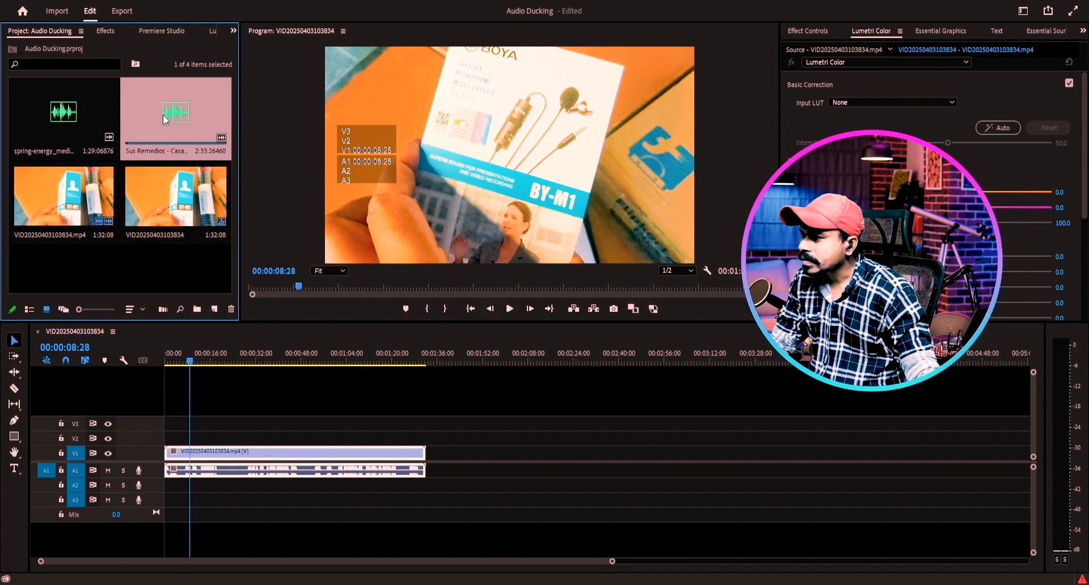
drag(164, 119, 168, 491)
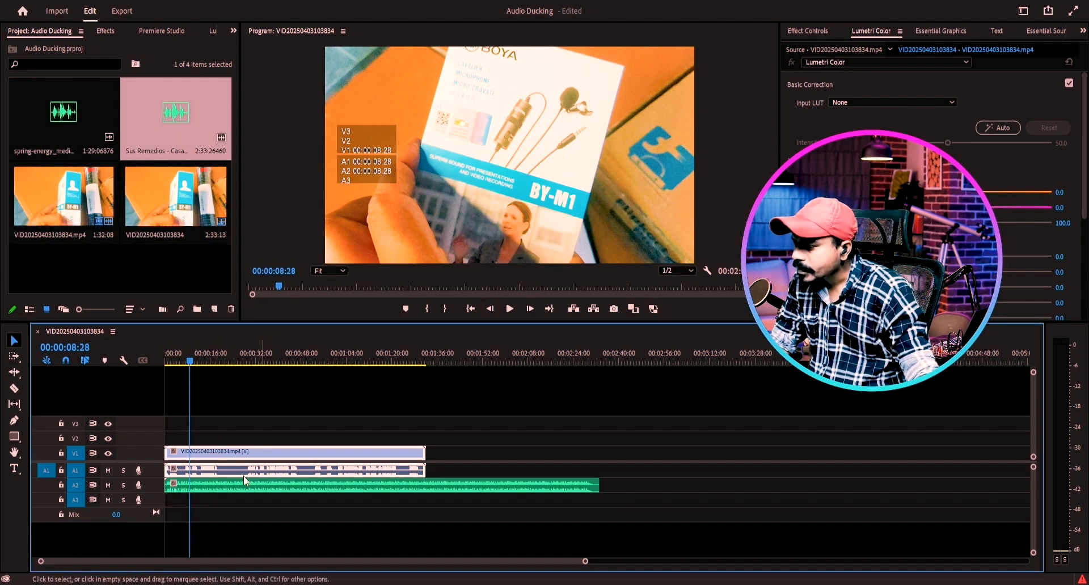
Cut off about the first 4 seconds of the music clip on A2 and close the gap at the start.
click(201, 486)
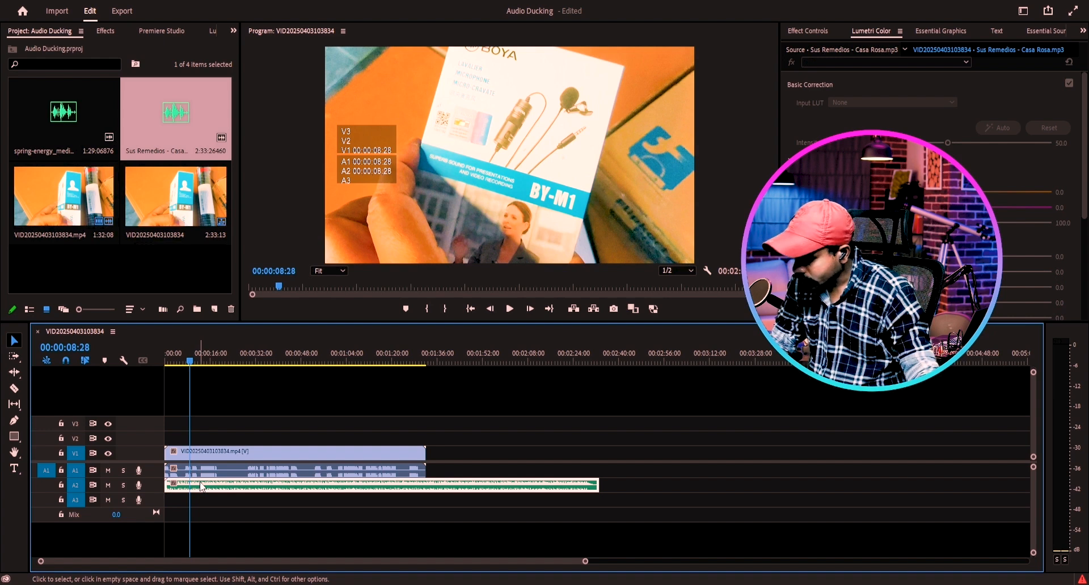
key(c)
click(177, 486)
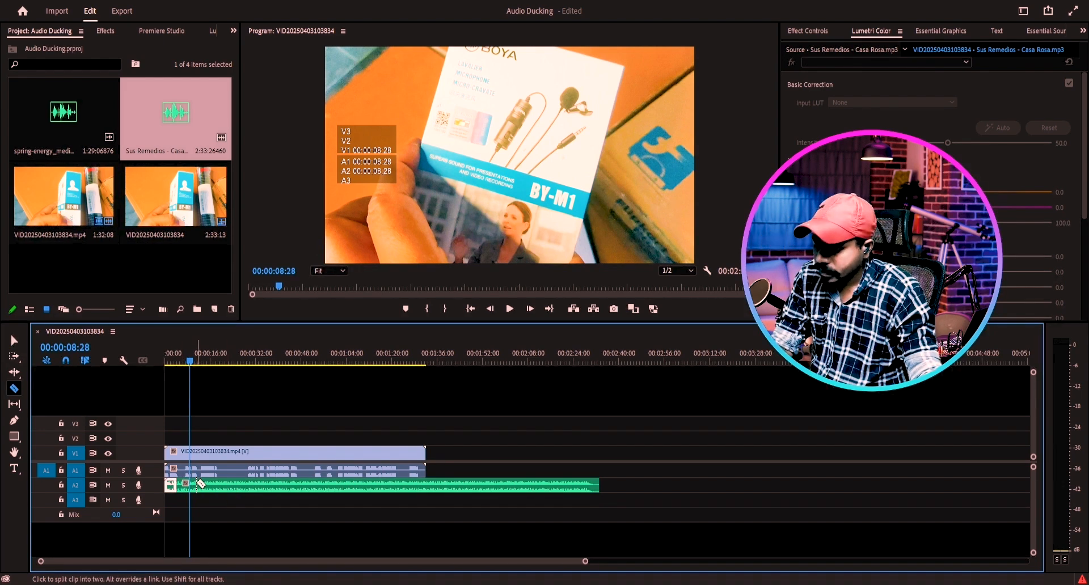
key(Delete)
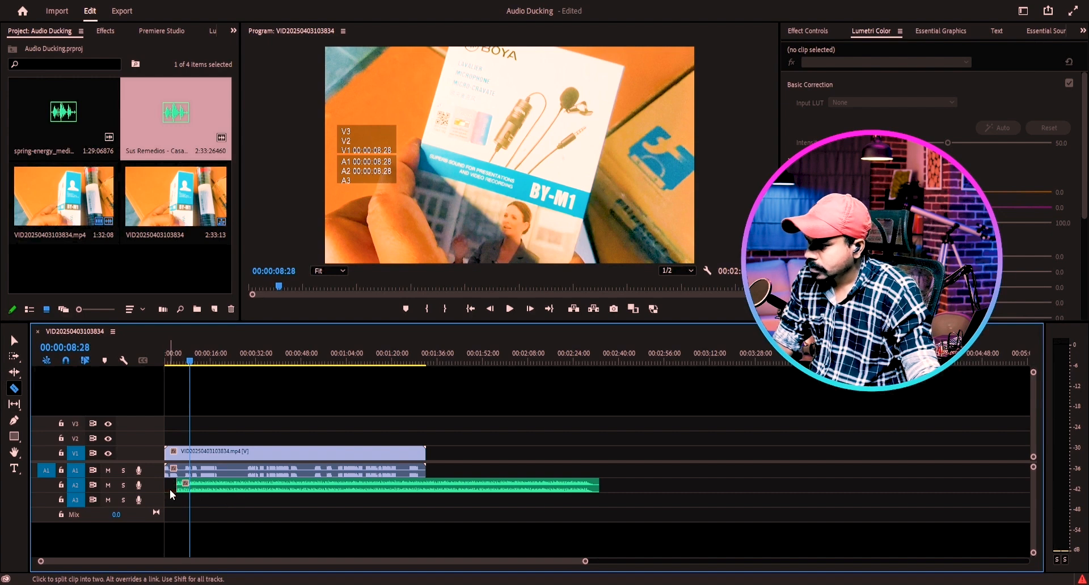
click(197, 496)
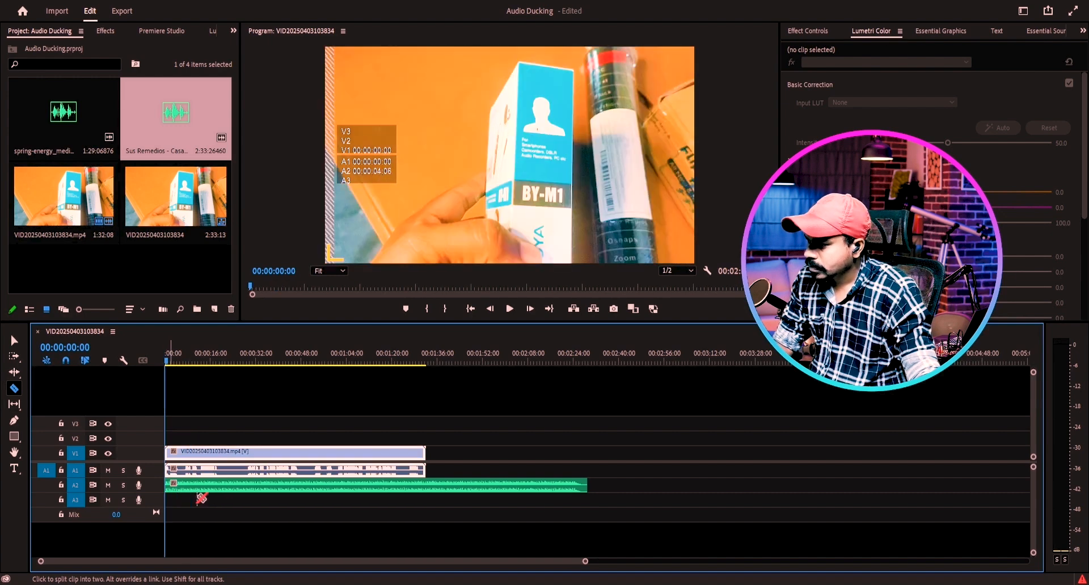
Split the music clip on A2 at the end of the video clip and delete the excess portion.
click(428, 486)
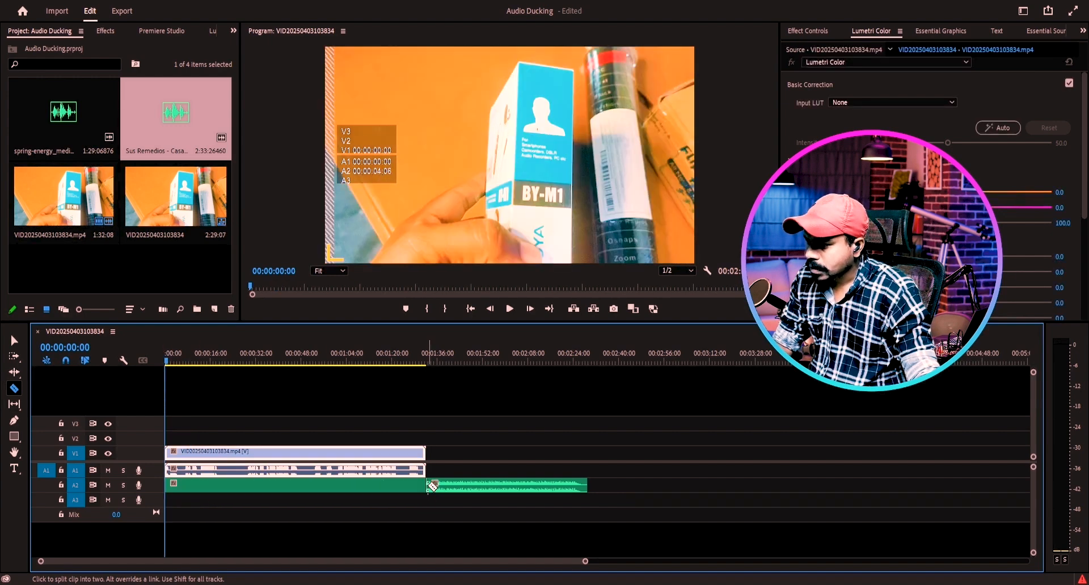
key(v)
click(531, 488)
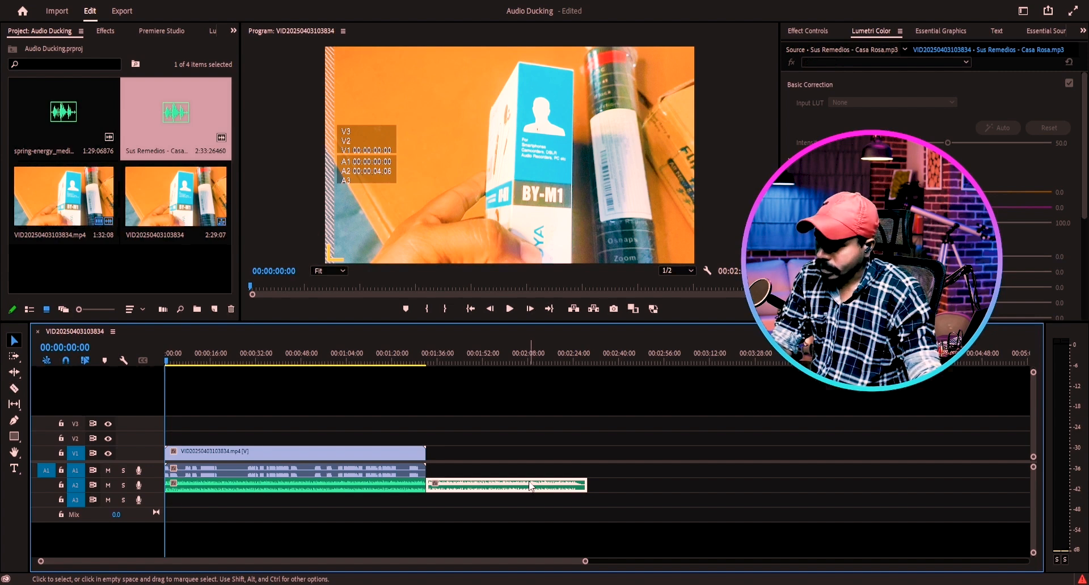
key(Delete)
Expand audio track A2 to show the music clip's waveform in detail and select the clip.
click(246, 488)
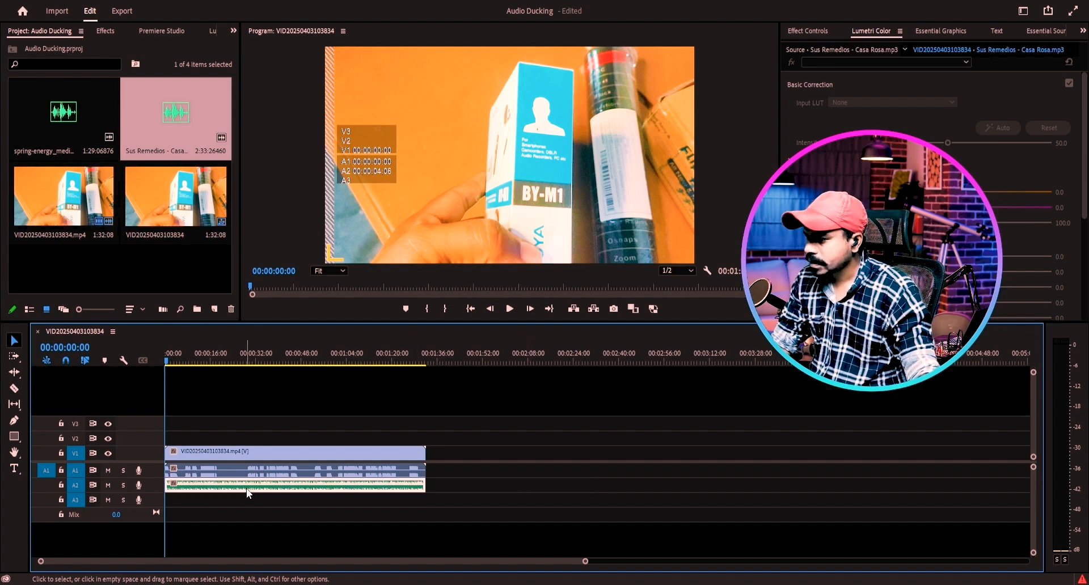
double_click(151, 486)
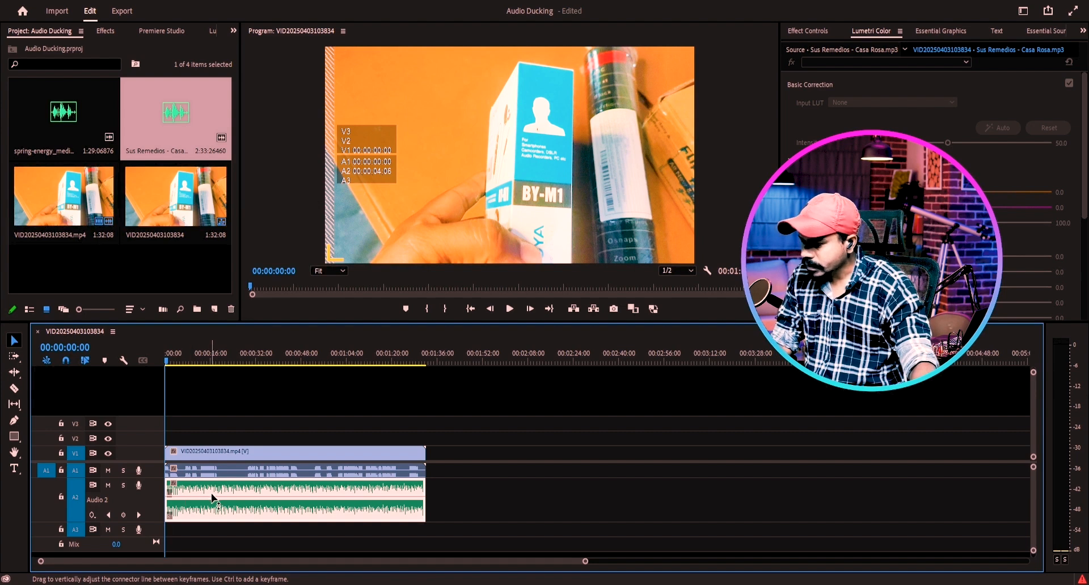
scroll(211, 494, up, 5)
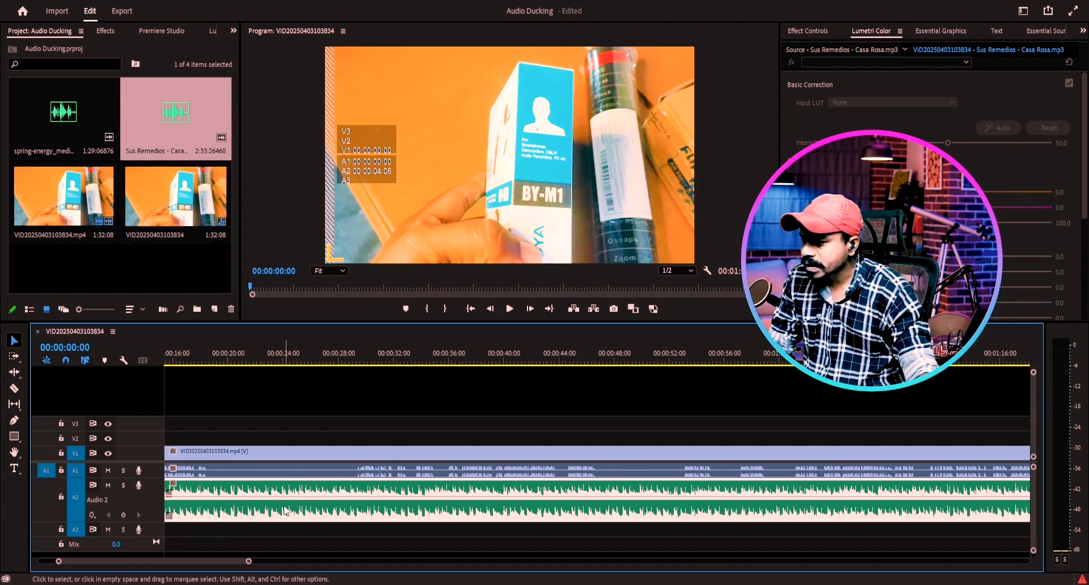
click(284, 532)
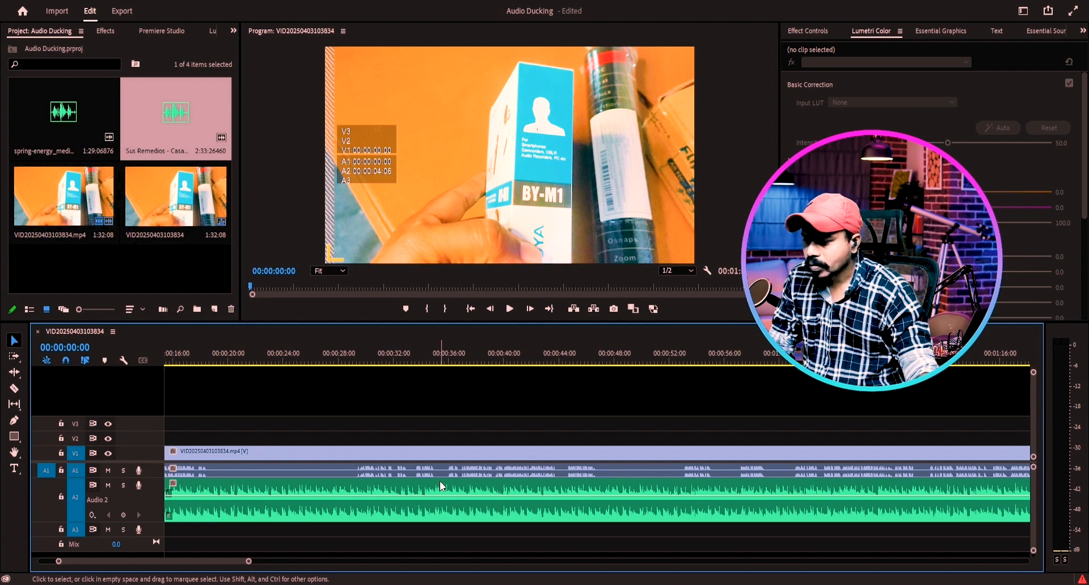
click(304, 490)
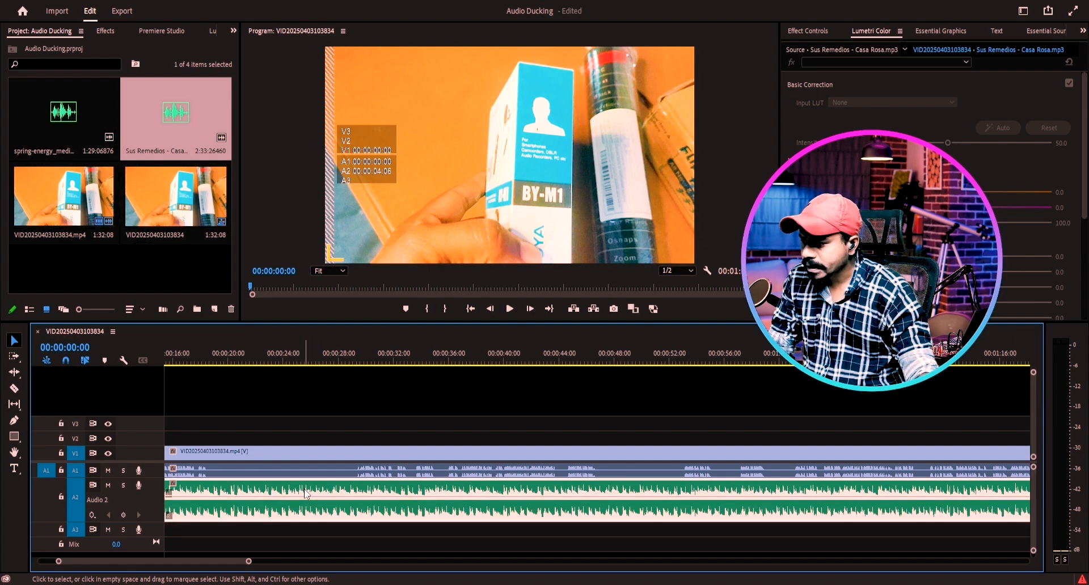
Tag the video clip's audio on A1 as Dialogue in Essential Sound.
click(370, 471)
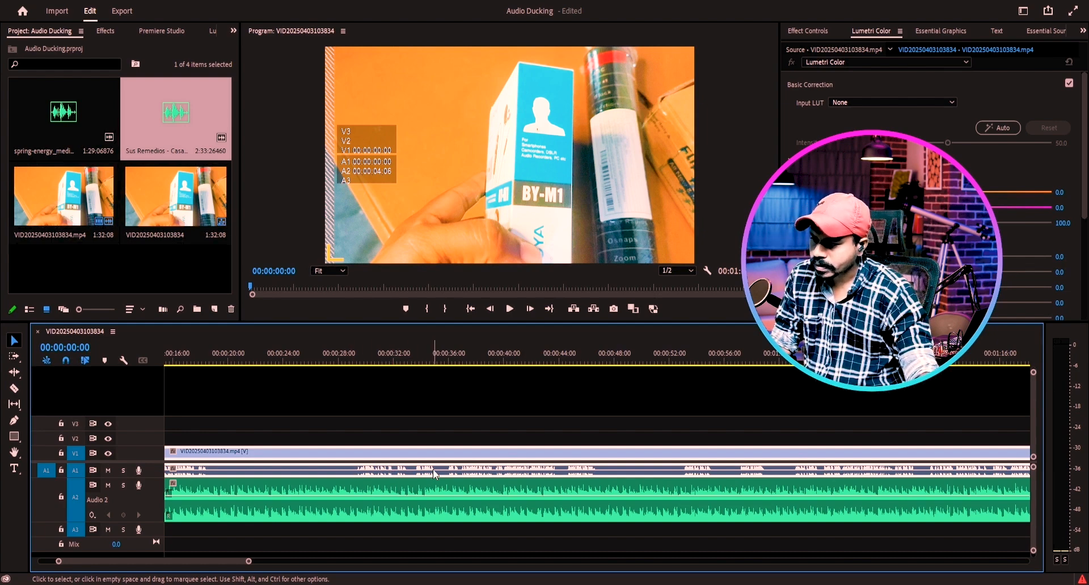
click(816, 33)
click(1047, 33)
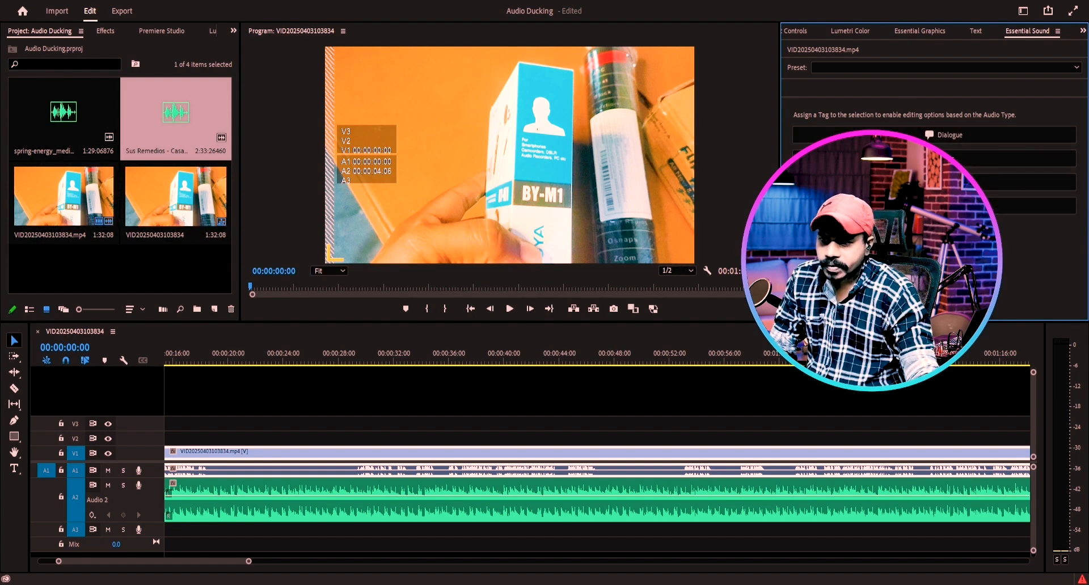
click(947, 137)
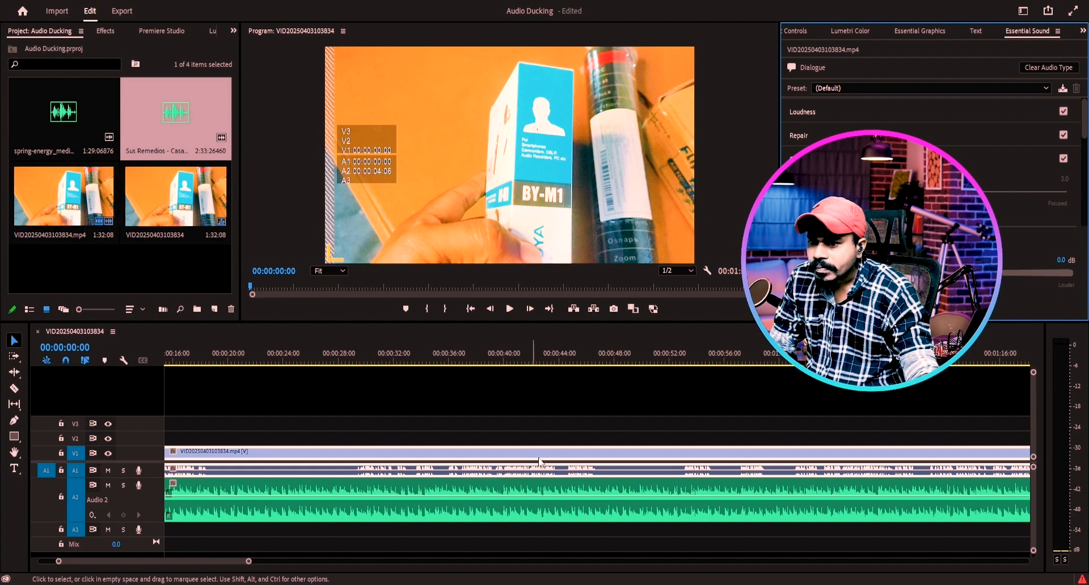
click(505, 475)
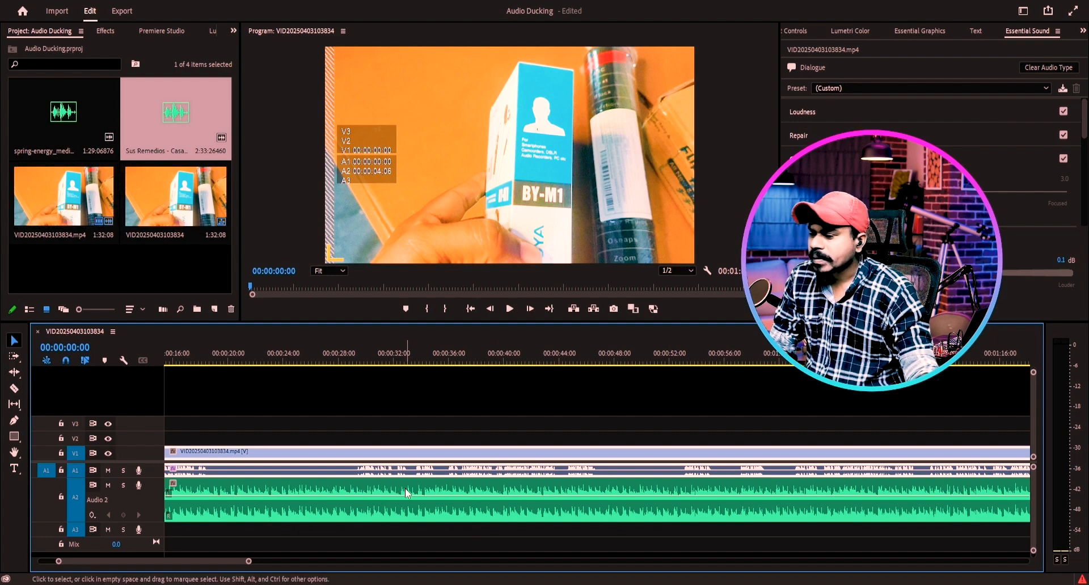
Tag the Sus Remedios clip on A2 as Music in Essential Sound.
click(291, 491)
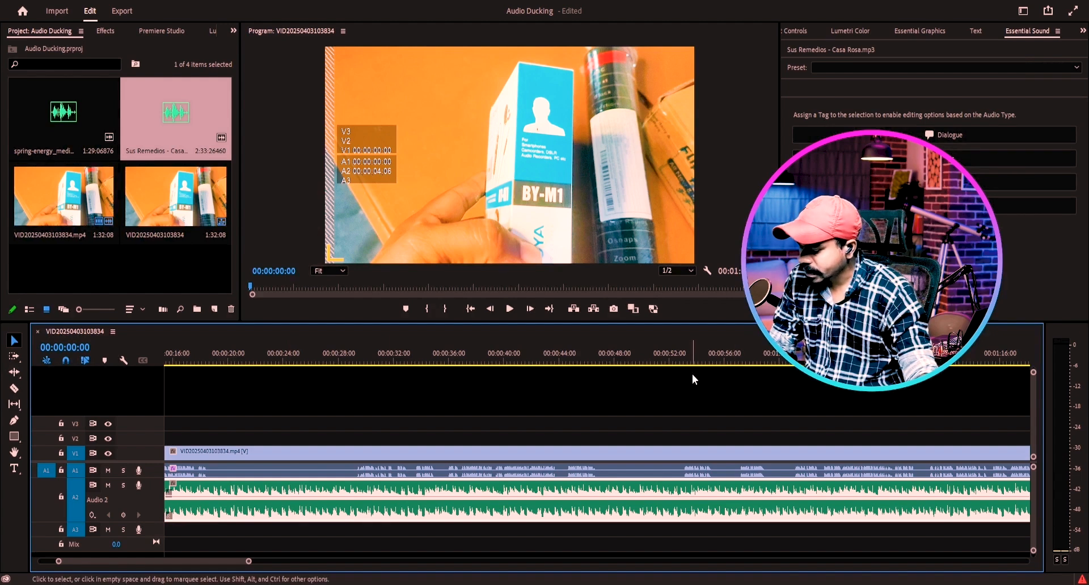
click(1035, 158)
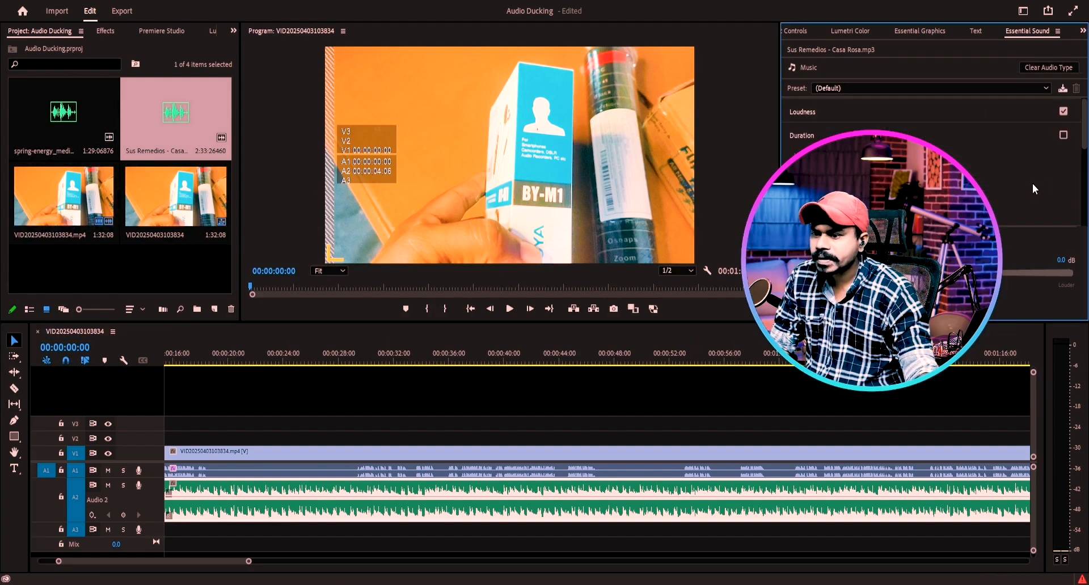
scroll(930, 125, down, 5)
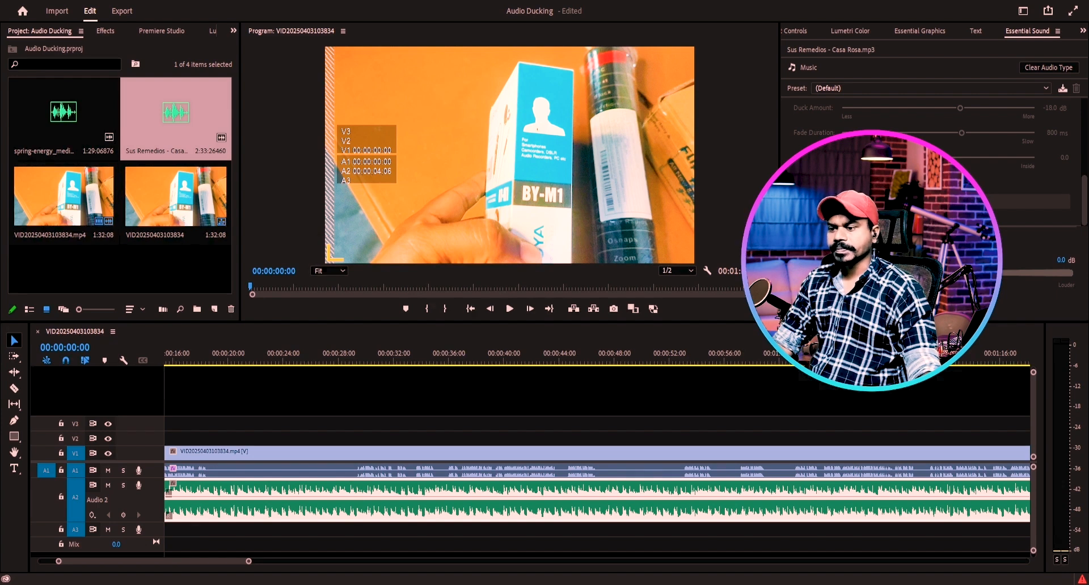
click(931, 89)
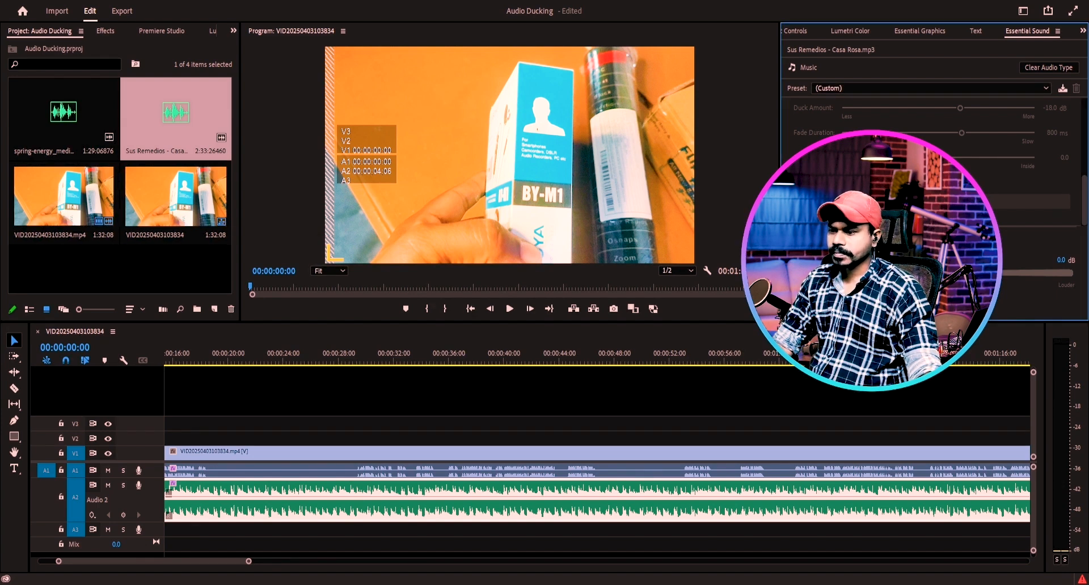
Play the sequence from the start to hear the voice and music together, ending at 00:00:20:07.
click(509, 308)
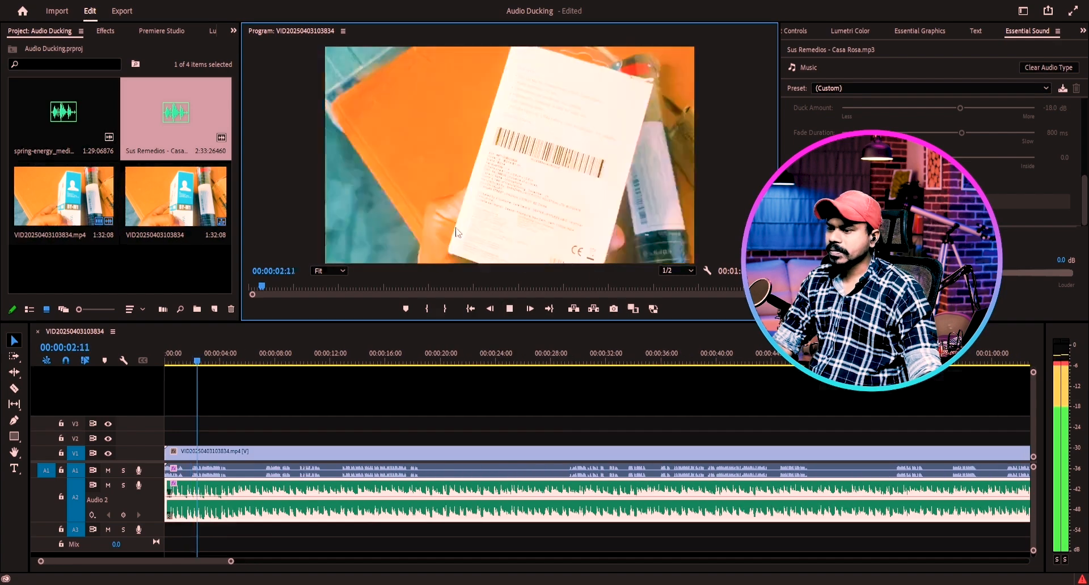
scroll(172, 374, left, 5)
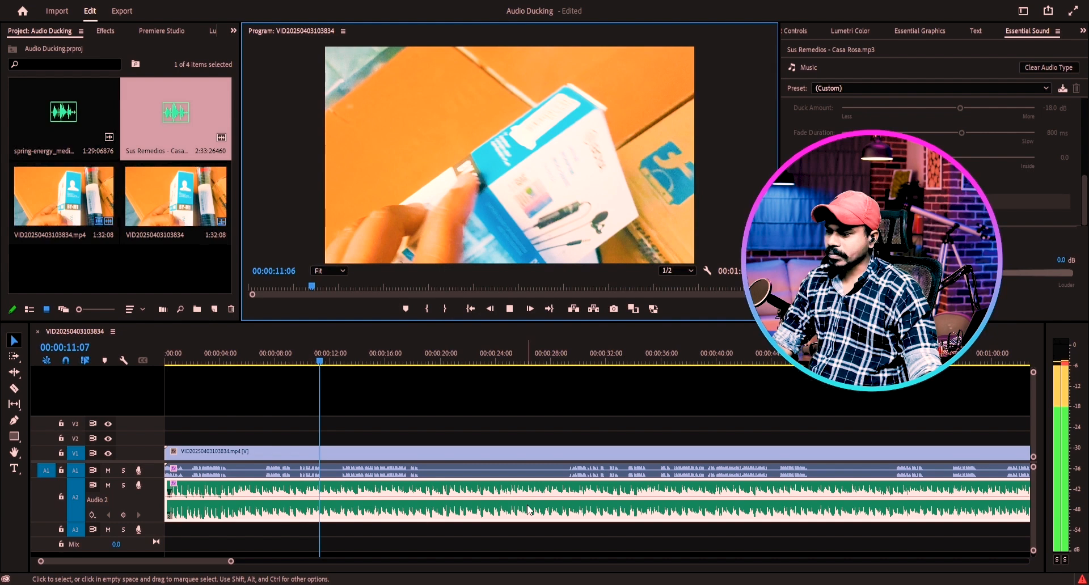
click(443, 357)
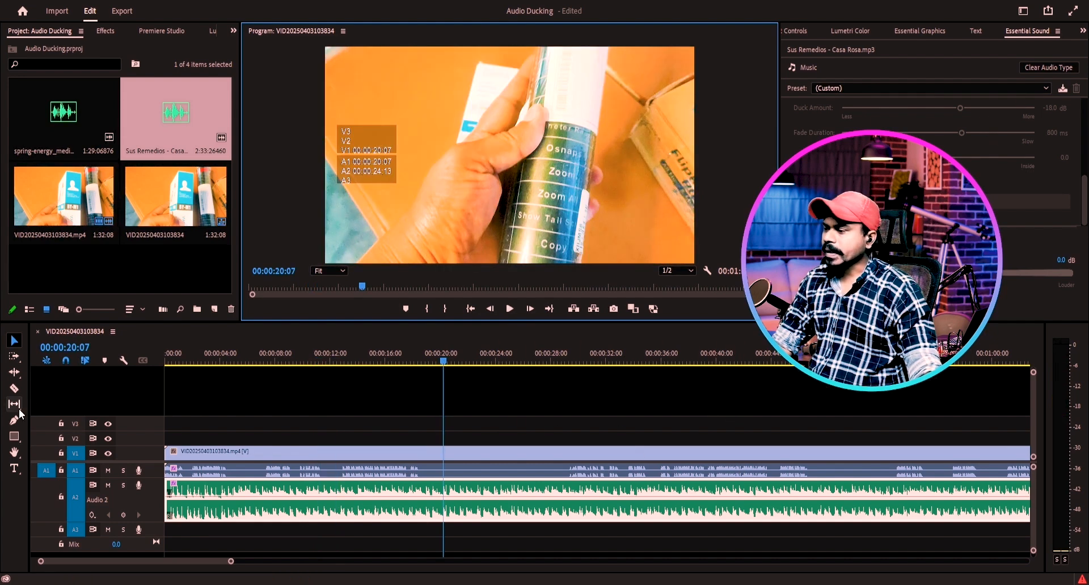
Unlink the audio on A1 from its video clip and select the audio clip alone.
click(214, 474)
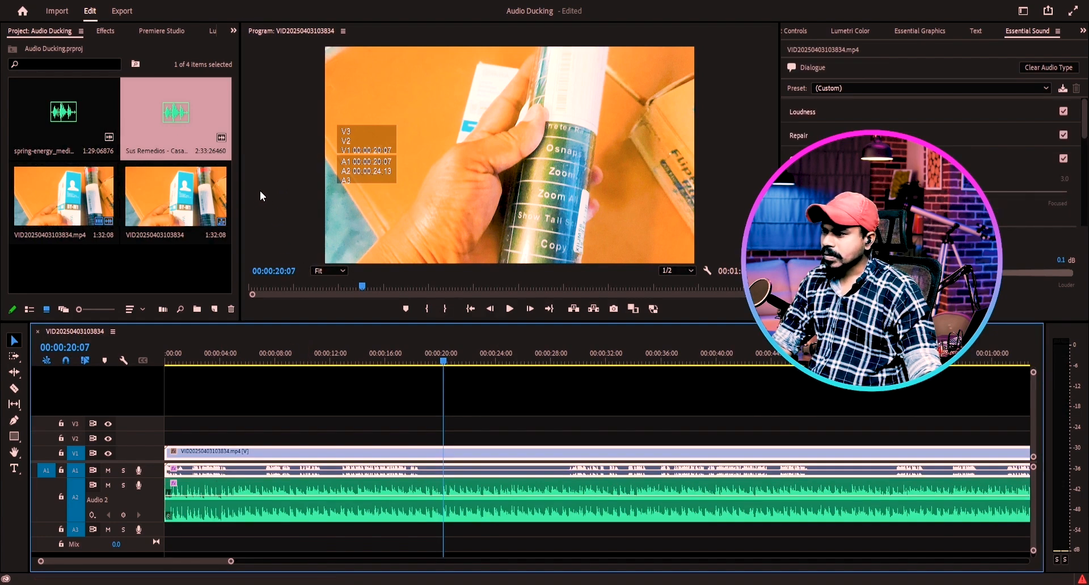
click(526, 473)
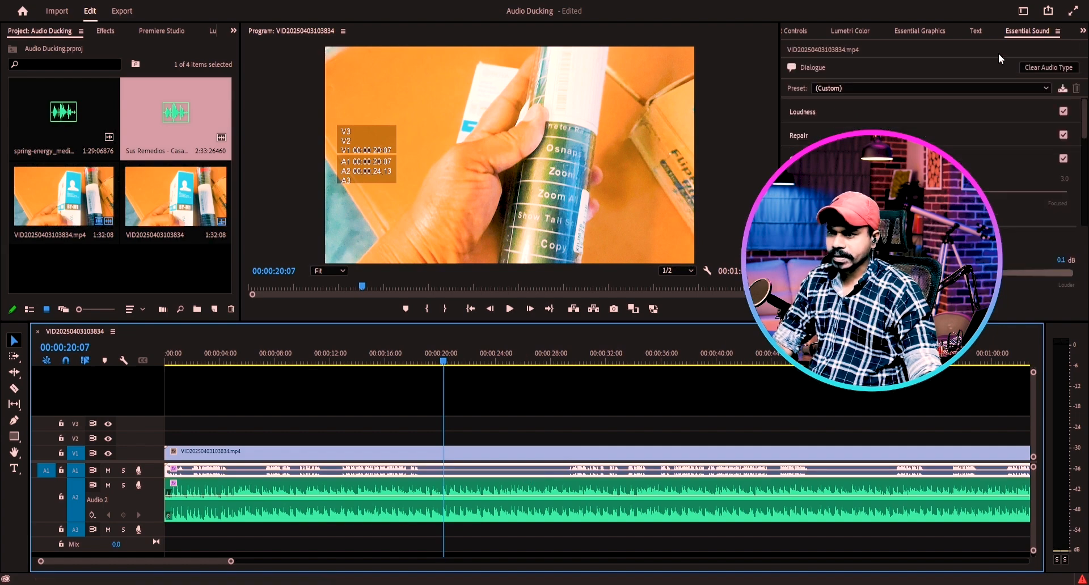
Enable Ducking against dialogue on the music clip with a 900 ms fade duration, and generate the ducking keyframes.
click(567, 502)
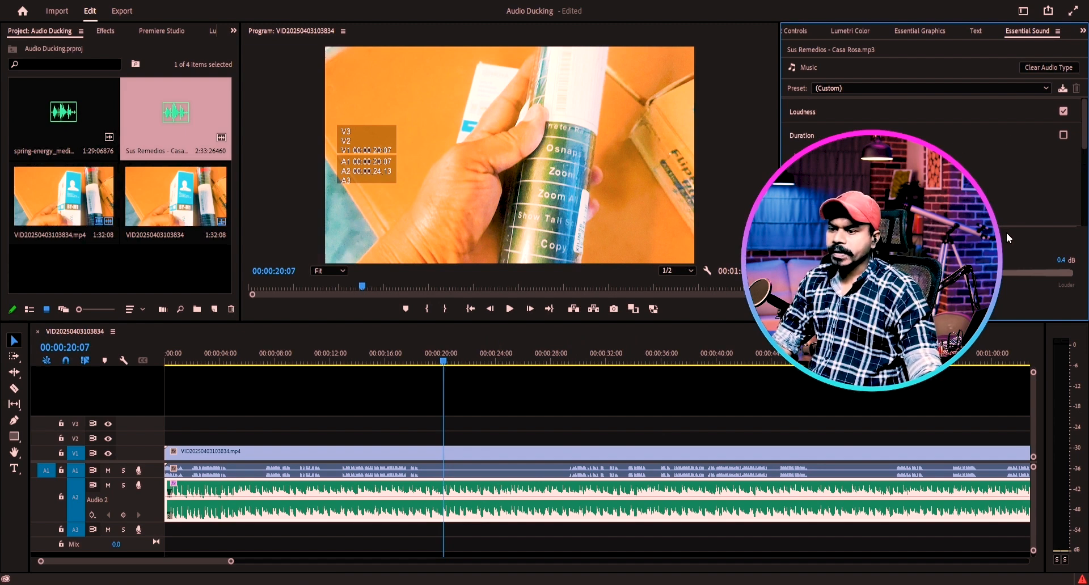
scroll(930, 164, down, 2)
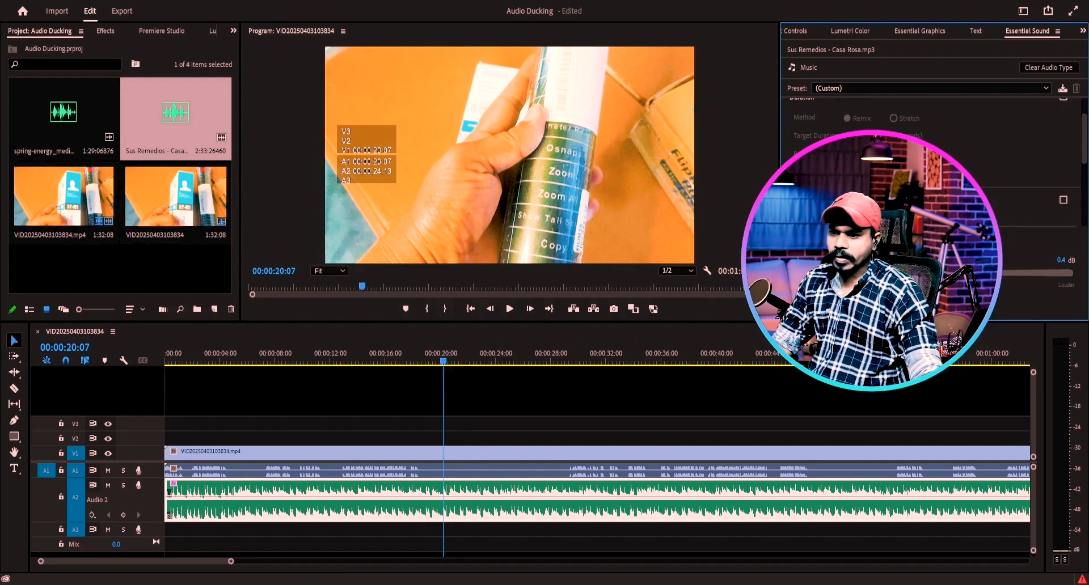
click(1064, 200)
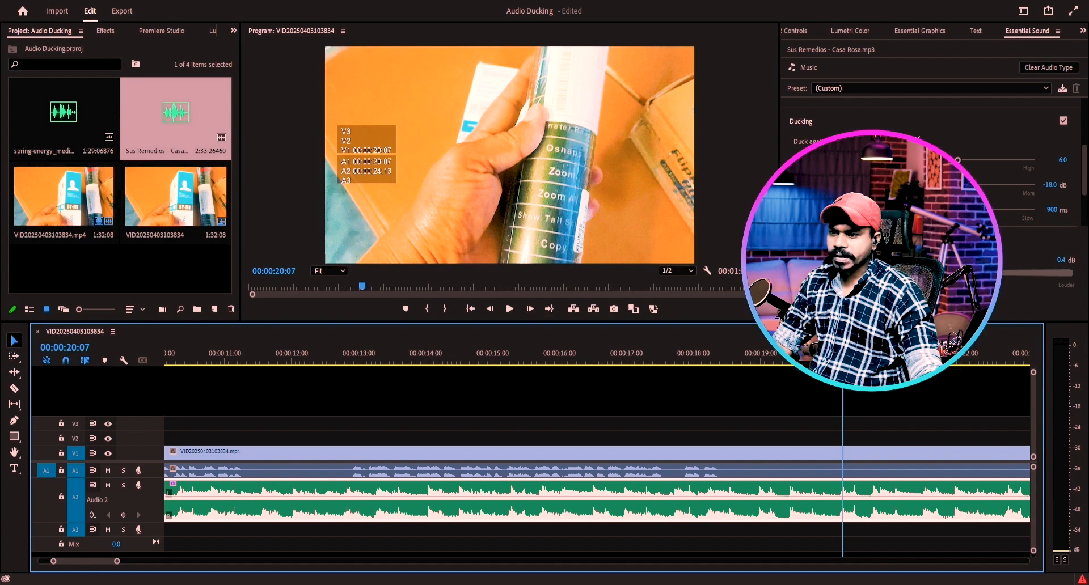
scroll(932, 170, down, 2)
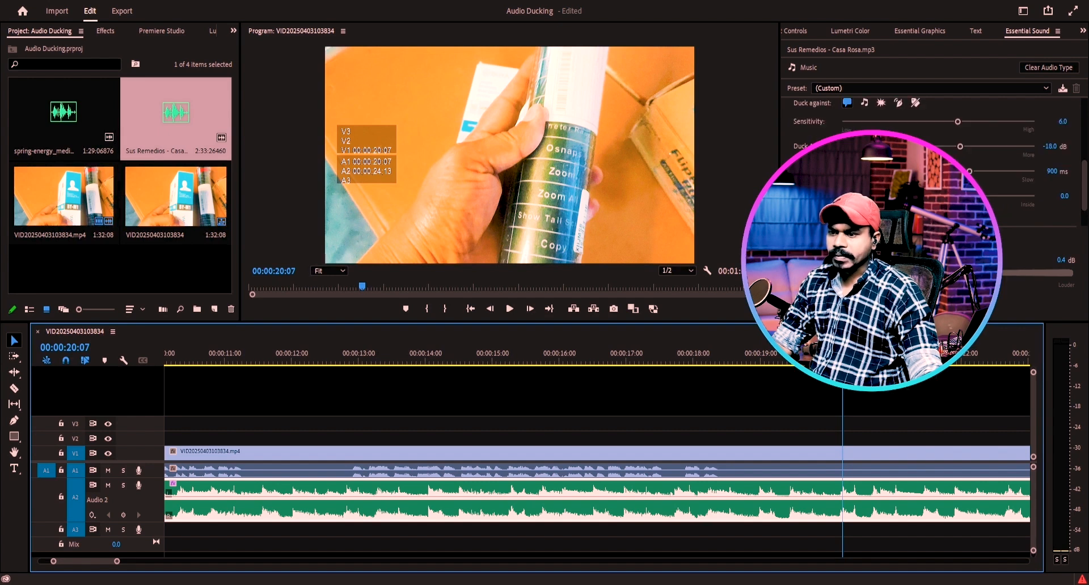
scroll(933, 170, down, 2)
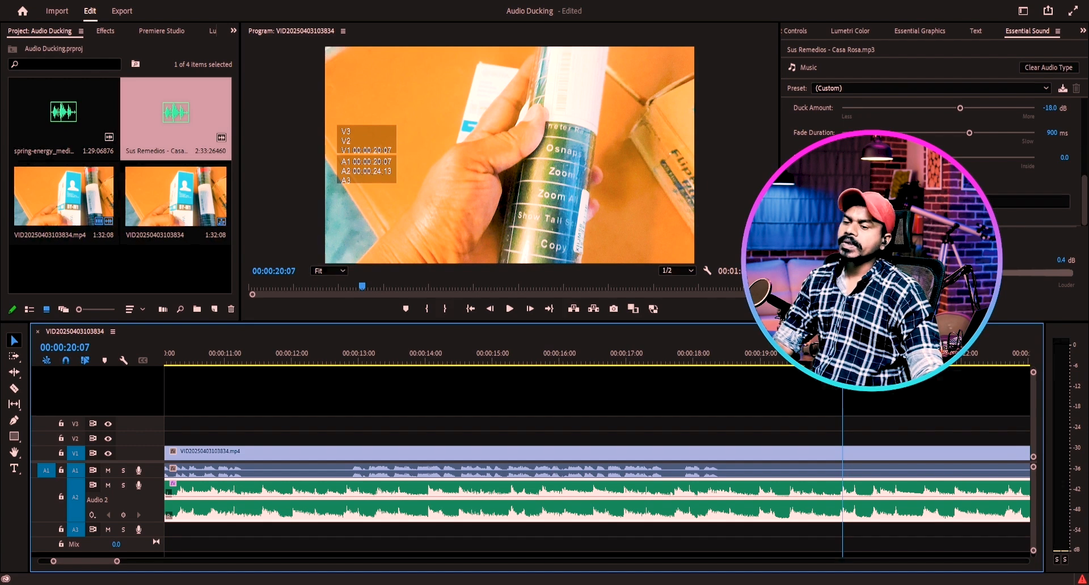
click(1030, 201)
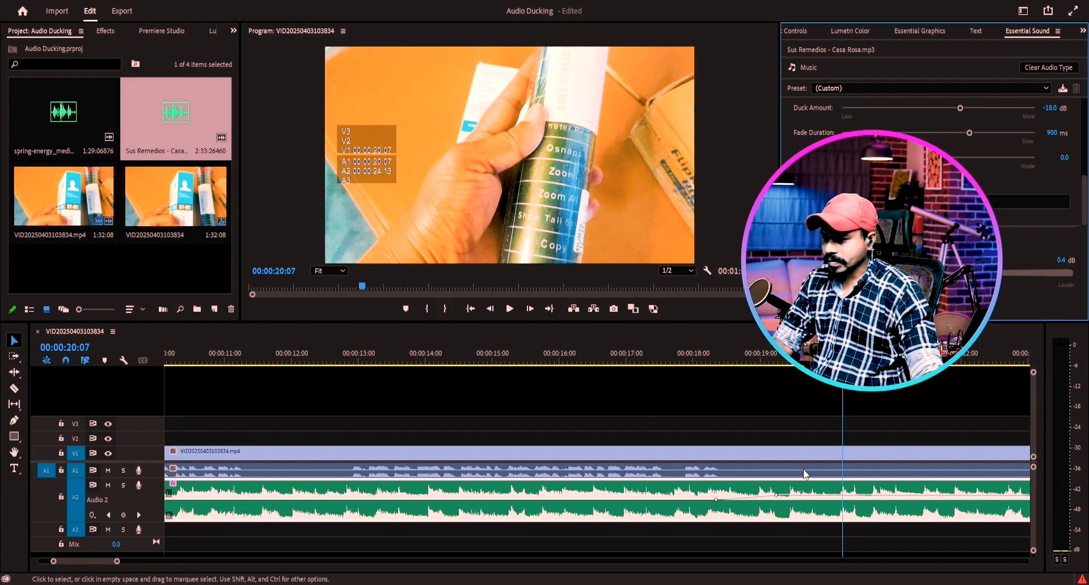
Inspect the generated volume keyframes on the music clip around 18 seconds, moving the playhead back to just before them.
scroll(774, 513, up, 3)
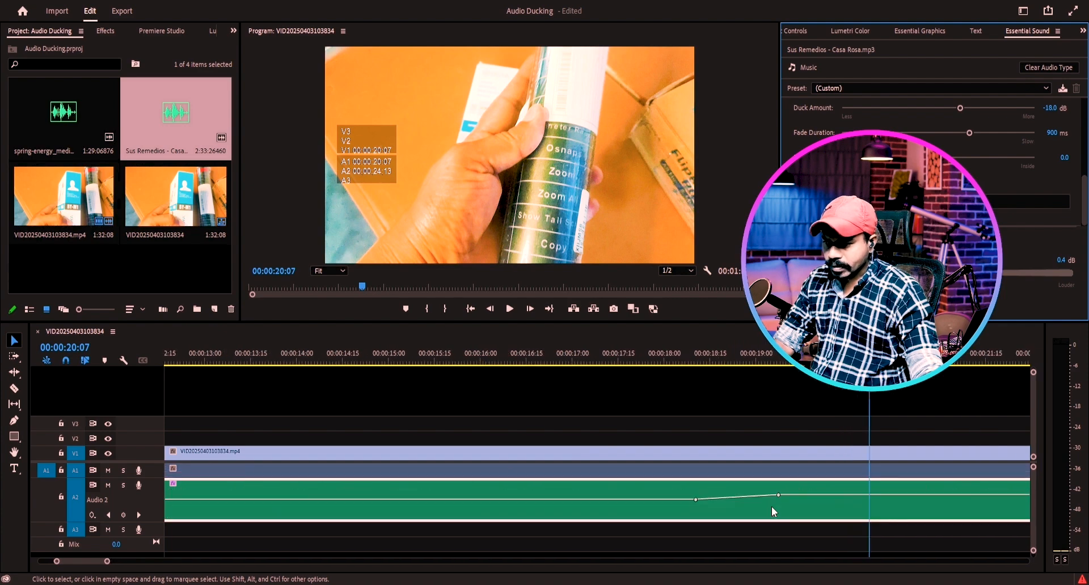
scroll(787, 515, up, 1)
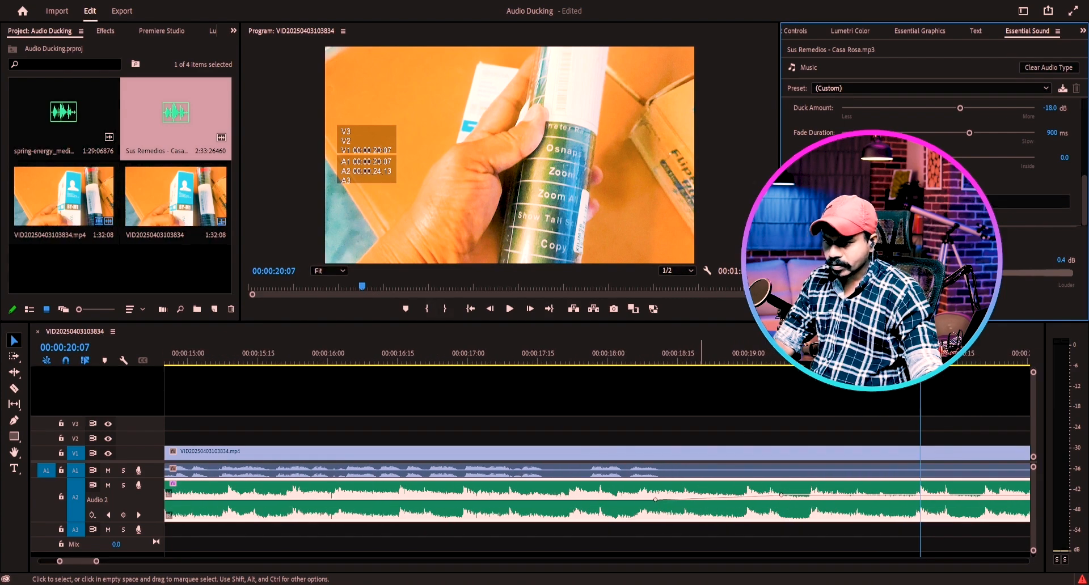
key(j)
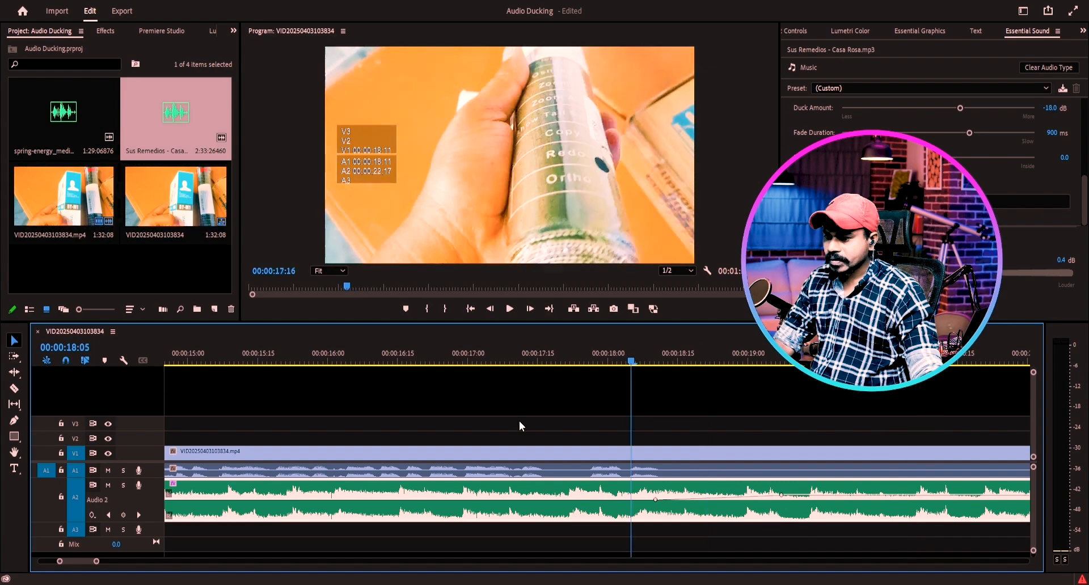